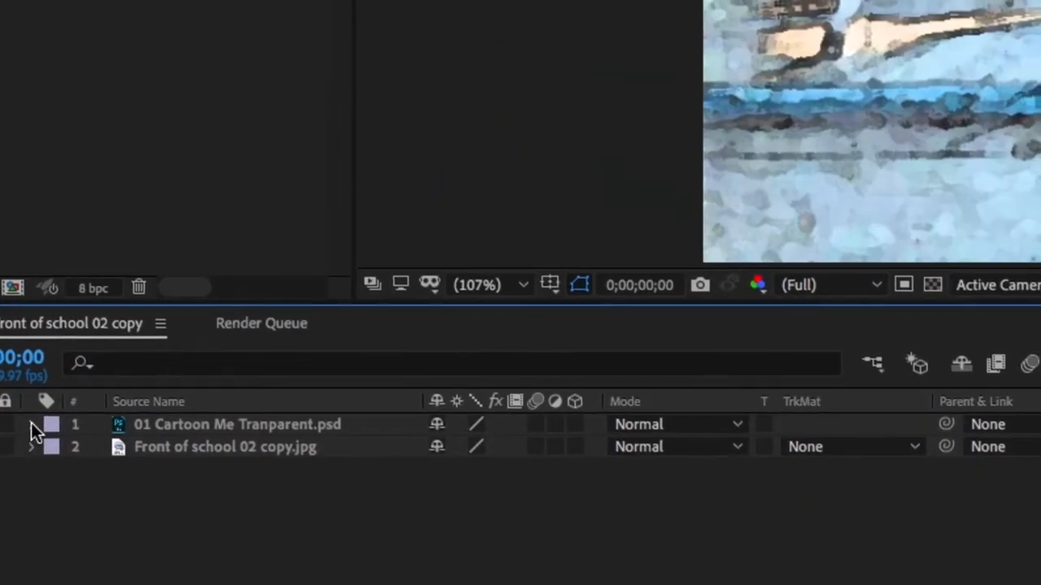
# Step: Enable Position keyframing on the 01 Cartoon Me Tranparent.psd layer at 0;00;00;00
pyautogui.click(43, 431)
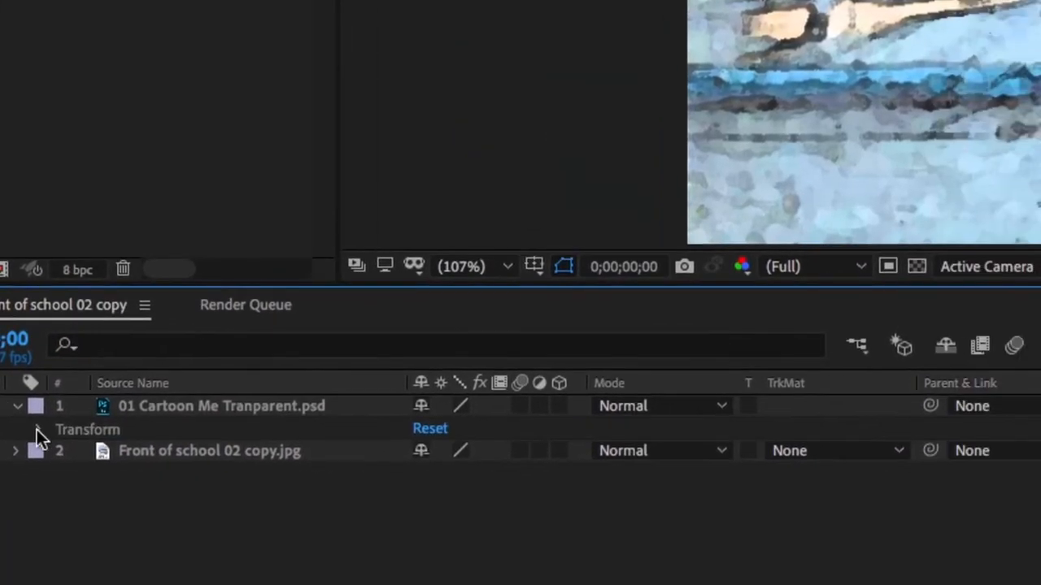
pyautogui.click(103, 455)
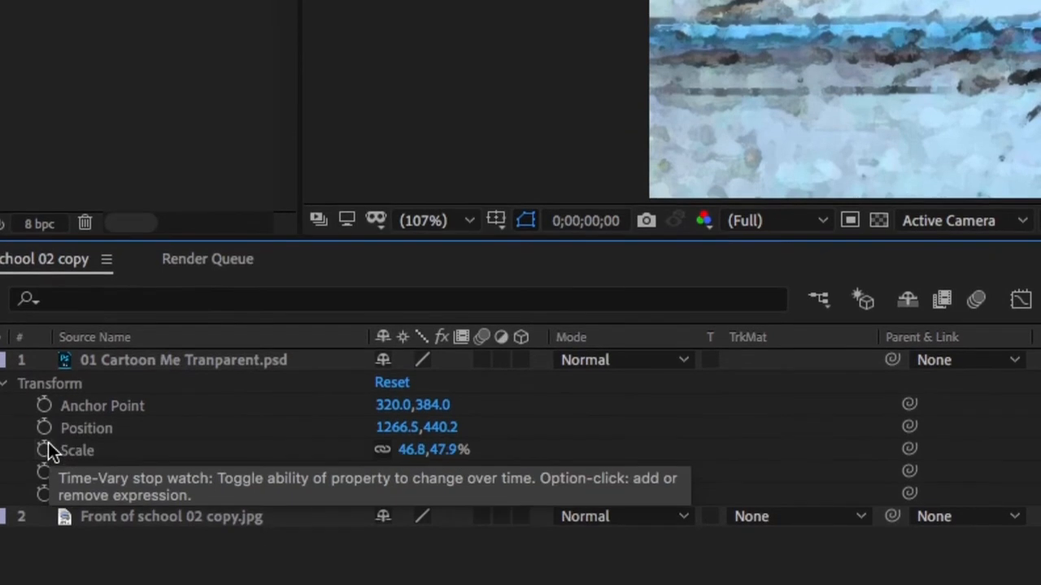
pyautogui.click(47, 438)
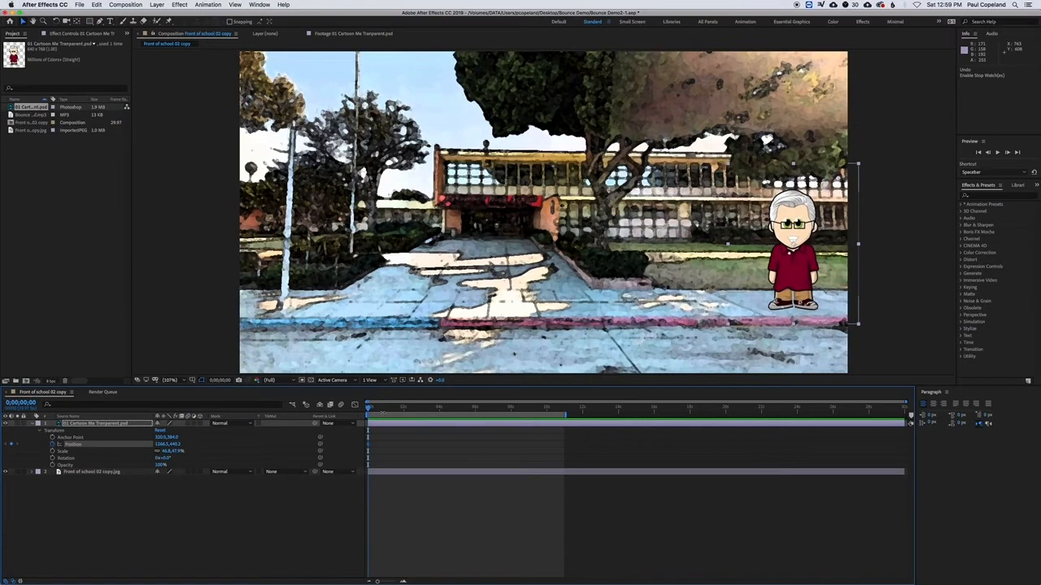
# Step: Keyframe the cartoon at 0;00;05;29 by moving it horizontally along the sidewalk to the left side of the scene
pyautogui.moveTo(368, 411); pyautogui.dragTo(478, 417)
pyautogui.moveTo(782, 217); pyautogui.dragTo(286, 221)
pyautogui.scroll(-1, 378, 322)
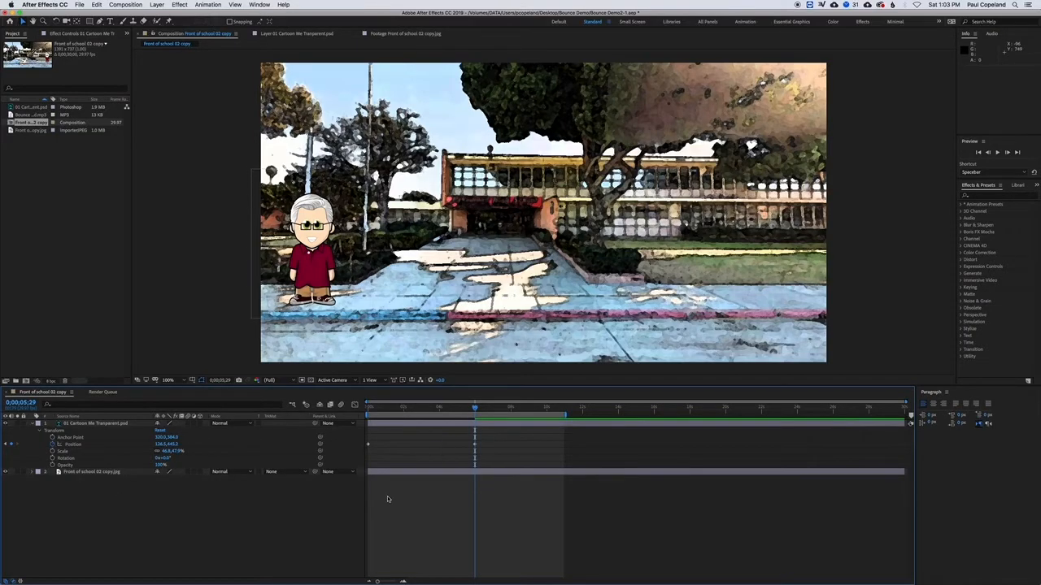
# Step: Keyframe the cartoon's first bounce by raising it at 0;00;00;14 and lowering it to the sidewalk at 0;00;00;16
pyautogui.moveTo(475, 410); pyautogui.dragTo(376, 409)
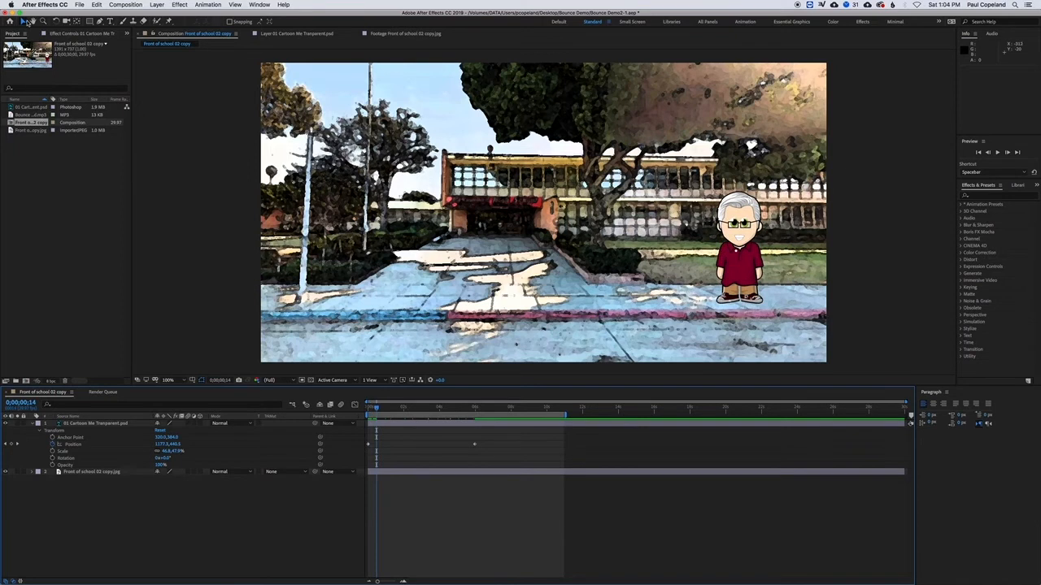
pyautogui.click(737, 236)
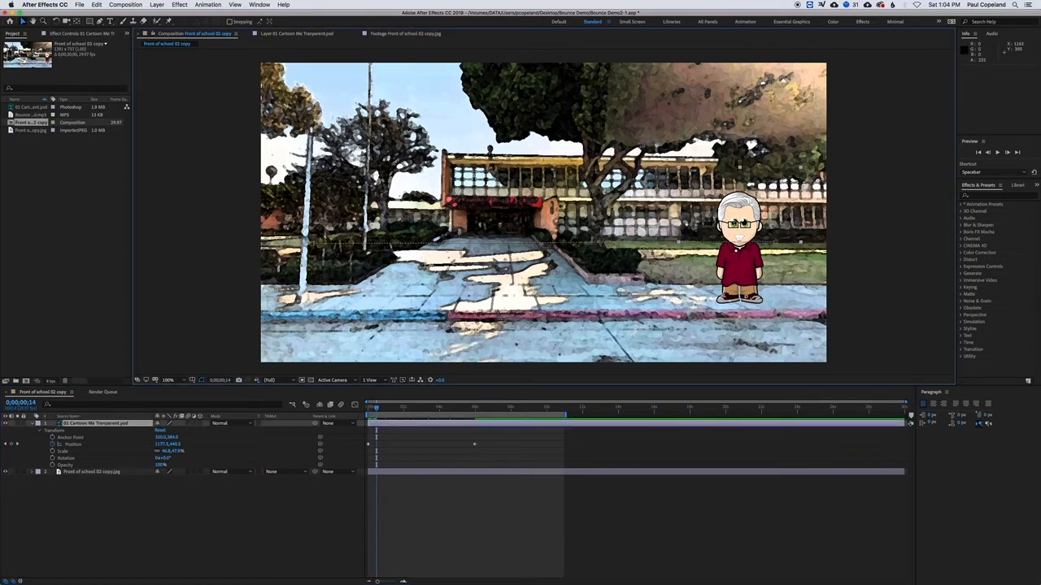
pyautogui.moveTo(734, 221); pyautogui.dragTo(734, 168)
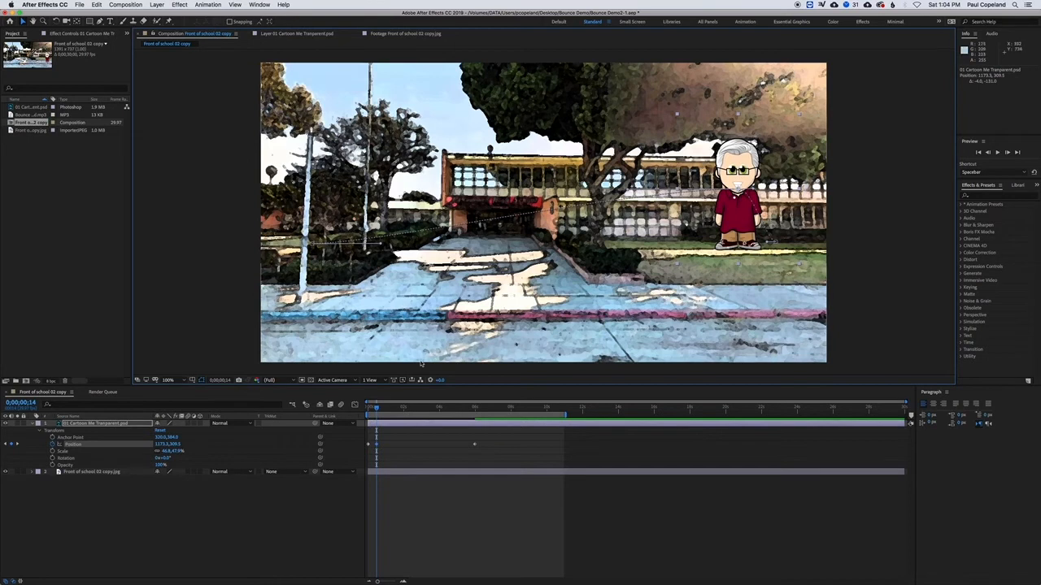
pyautogui.click(378, 408)
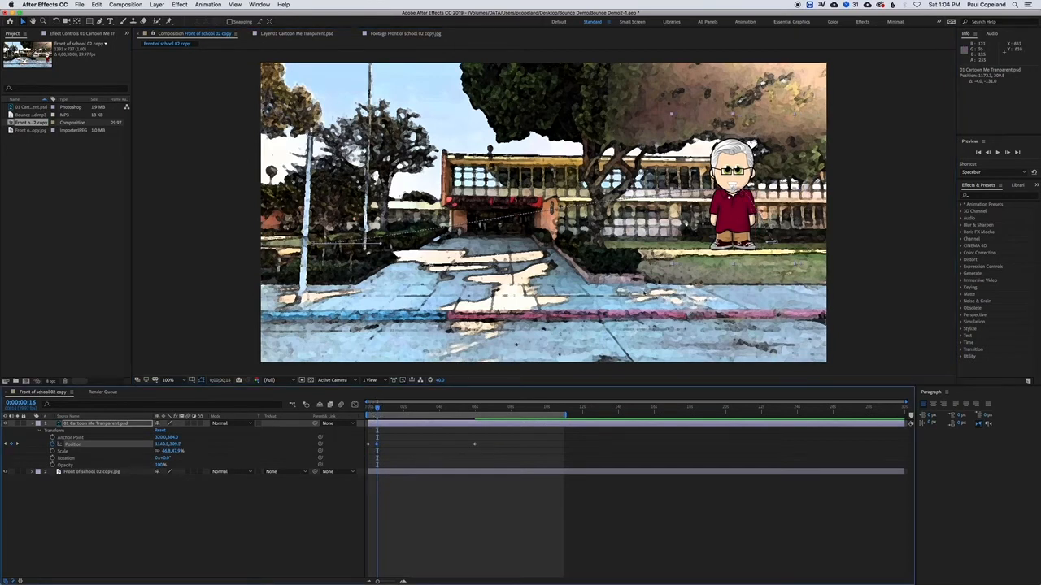
pyautogui.moveTo(736, 167); pyautogui.dragTo(728, 214)
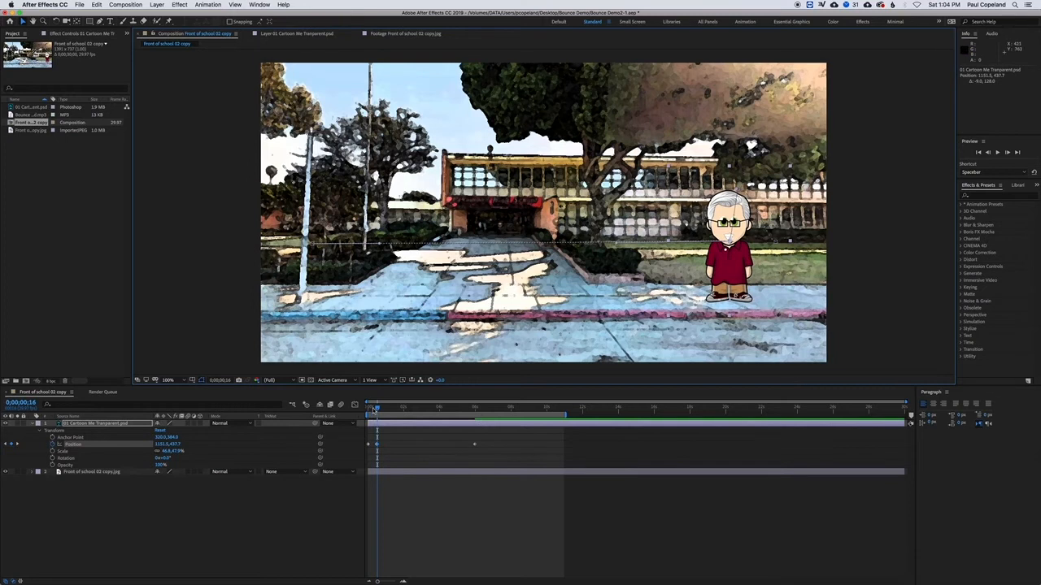
# Step: Keyframe a second bounce by raising the cartoon at 0;00;01;14 and lowering it to the sidewalk at 0;00;01;19
pyautogui.moveTo(377, 409); pyautogui.dragTo(395, 407)
pyautogui.moveTo(657, 243); pyautogui.dragTo(663, 174)
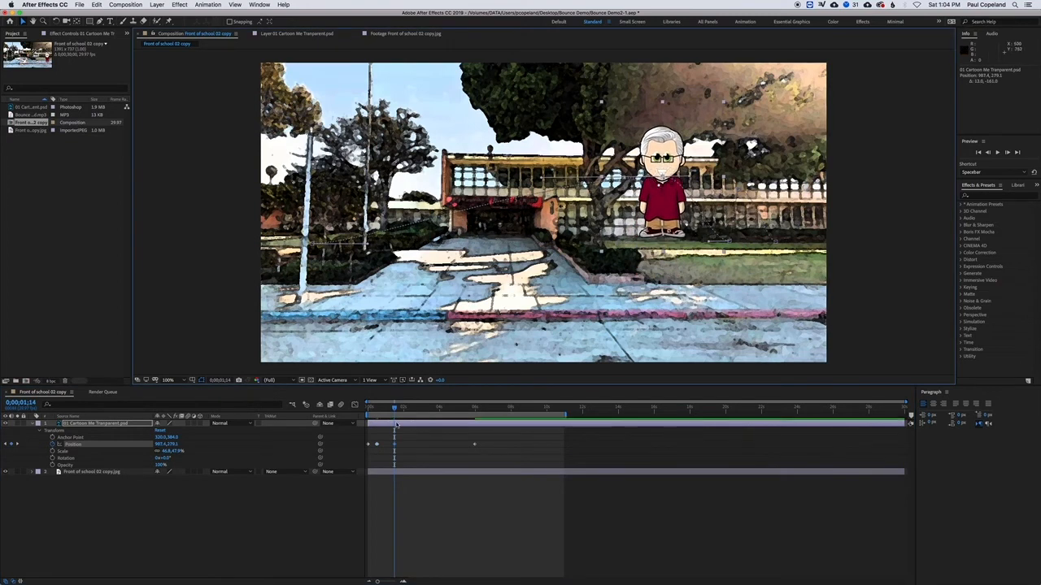
pyautogui.moveTo(395, 409); pyautogui.dragTo(398, 409)
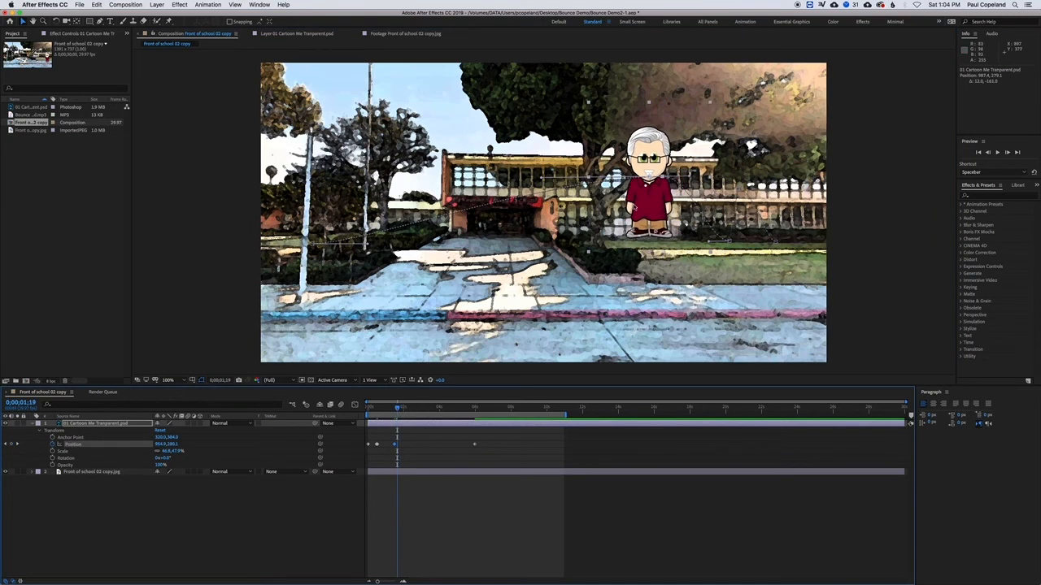
pyautogui.moveTo(648, 182); pyautogui.dragTo(657, 244)
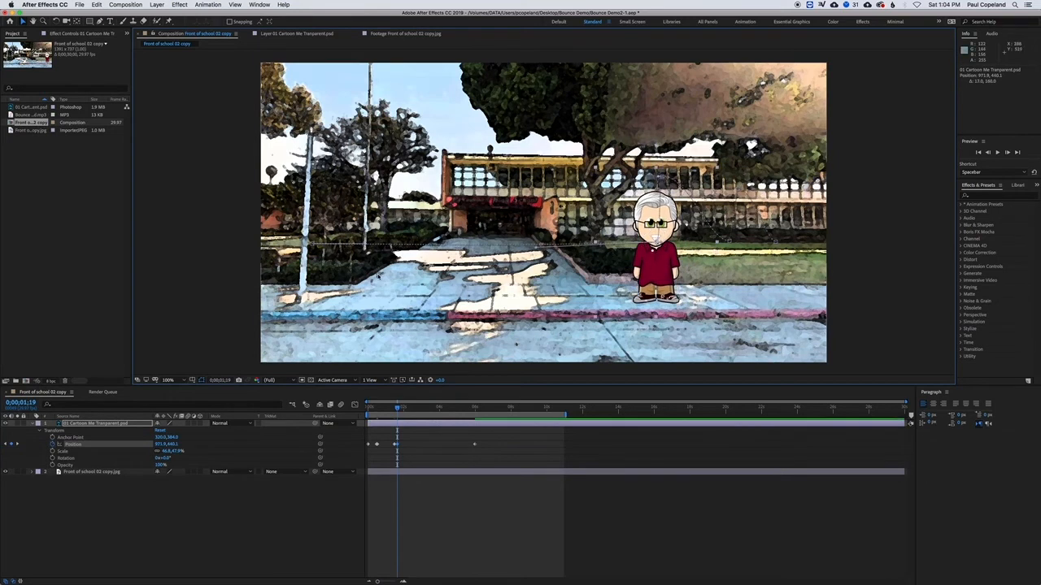
# Step: Preview the two-bounce animation from the start of the composition
pyautogui.moveTo(397, 411); pyautogui.dragTo(358, 405)
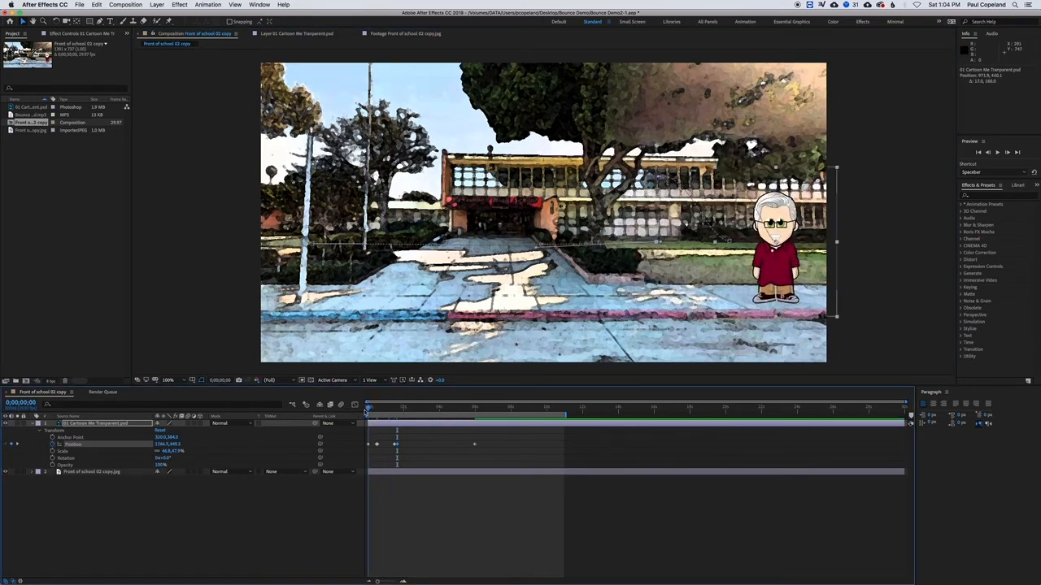
pyautogui.press('space')
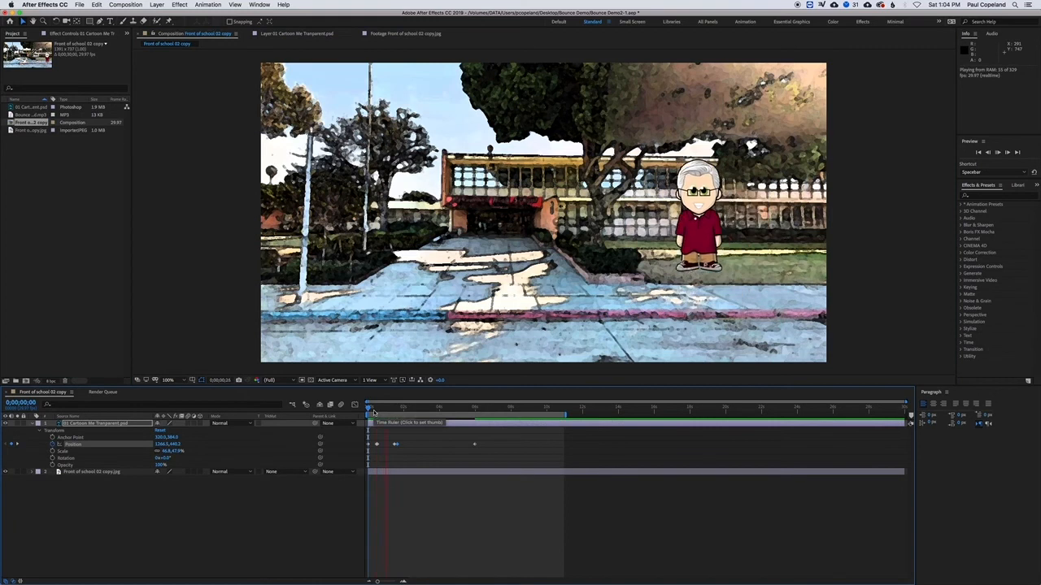
pyautogui.press('space')
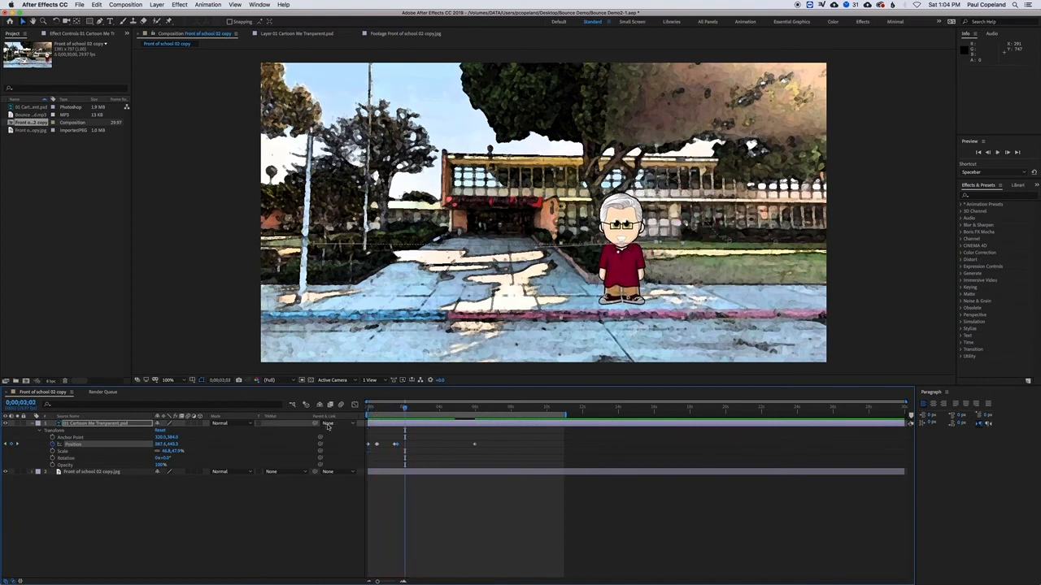
# Step: Place Bounce Sound.mp3 between the cartoon and background layers, starting at 0;00;00;00, and preview it
pyautogui.moveTo(403, 408); pyautogui.dragTo(368, 411)
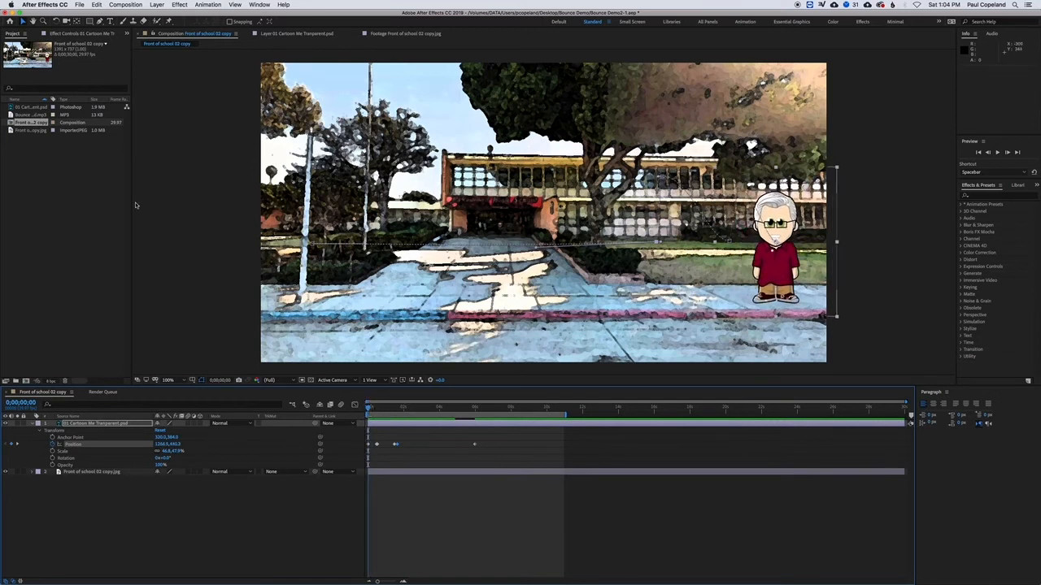
pyautogui.click(30, 115)
pyautogui.moveTo(9, 115); pyautogui.dragTo(365, 472)
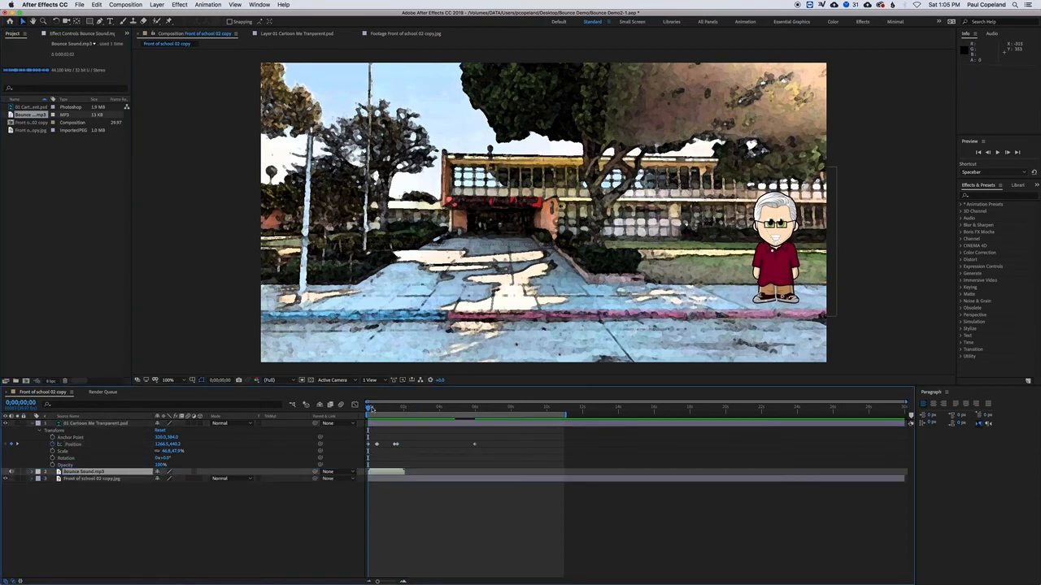
pyautogui.press('space')
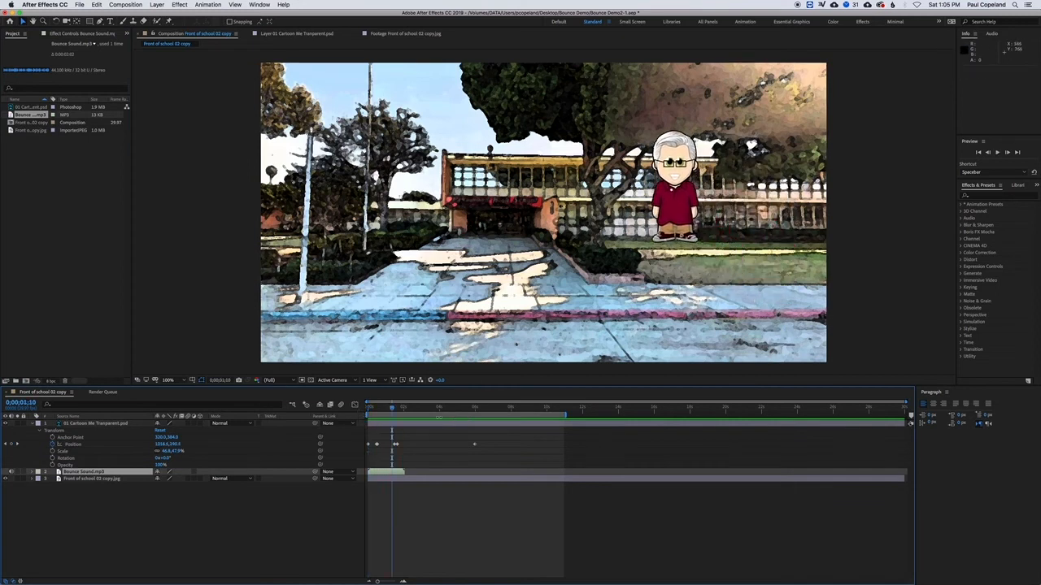
# Step: Add a second Bounce Sound.mp3 layer below the first, starting at about 1.3 seconds, and preview both sounds
pyautogui.moveTo(392, 408); pyautogui.dragTo(378, 411)
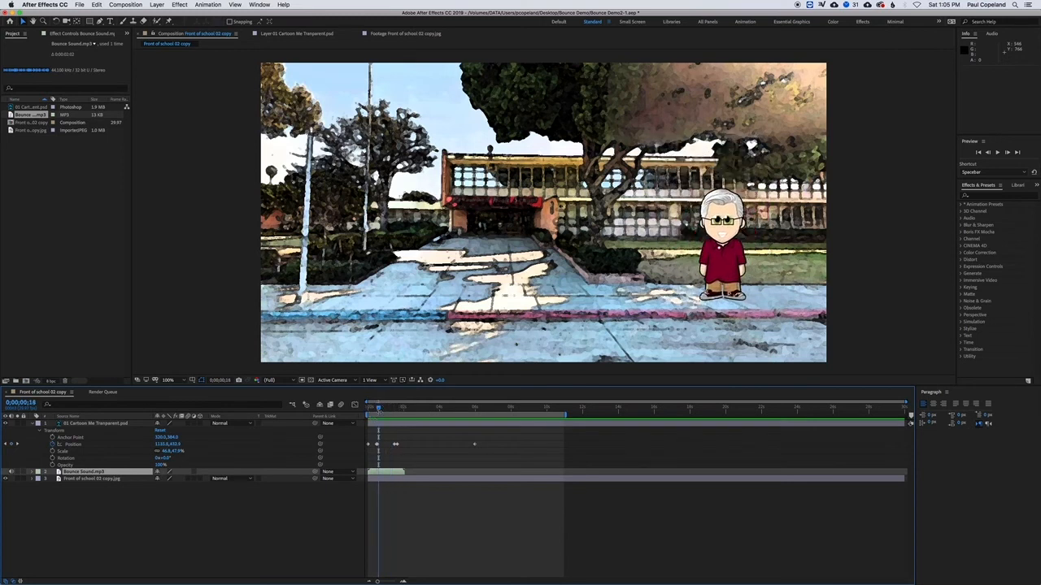
pyautogui.moveTo(10, 115); pyautogui.dragTo(380, 484)
pyautogui.moveTo(378, 406); pyautogui.dragTo(356, 407)
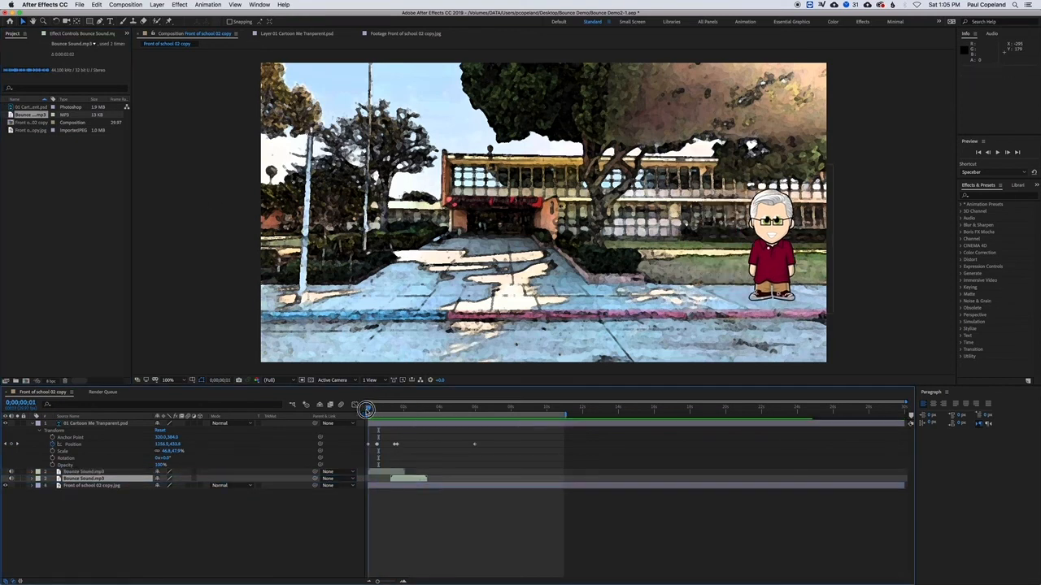
pyautogui.press('space')
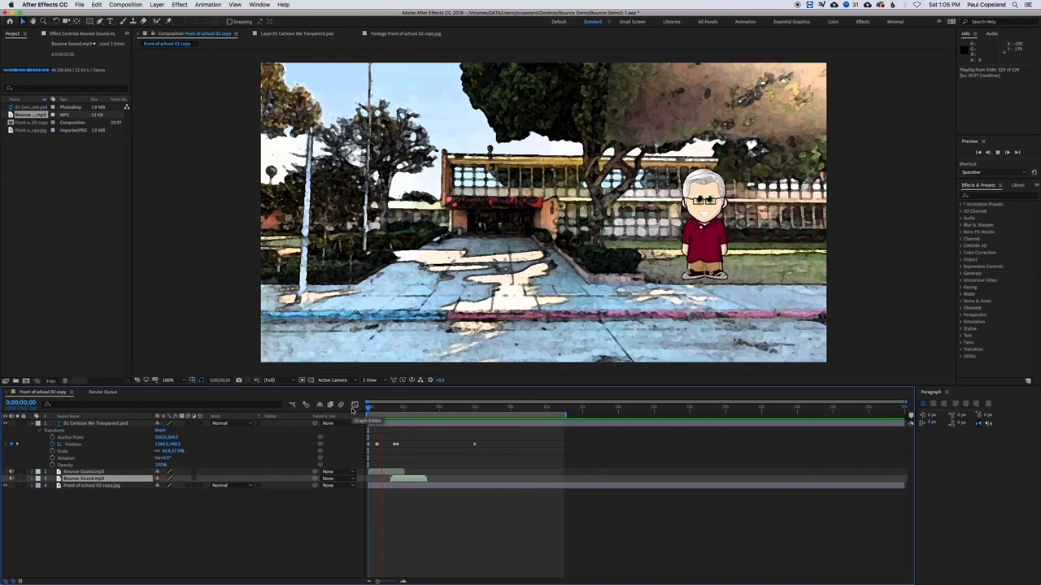
pyautogui.press('space')
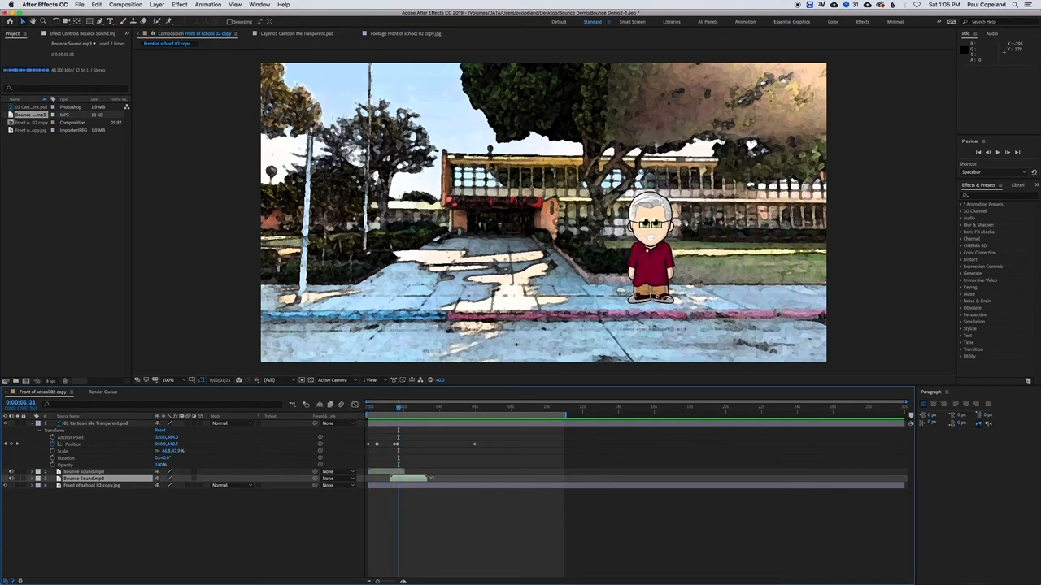
# Step: Shift the second Bounce Sound.mp3 layer earlier to start at about 1 second, and preview the timing from the start
pyautogui.moveTo(415, 480); pyautogui.dragTo(411, 480)
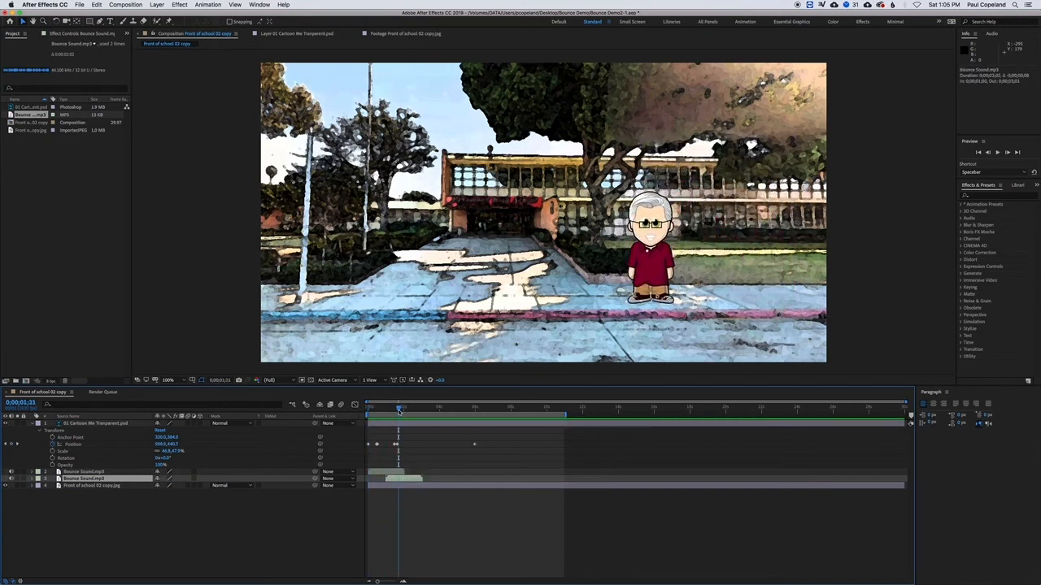
pyautogui.moveTo(398, 408); pyautogui.dragTo(344, 409)
pyautogui.press('space')
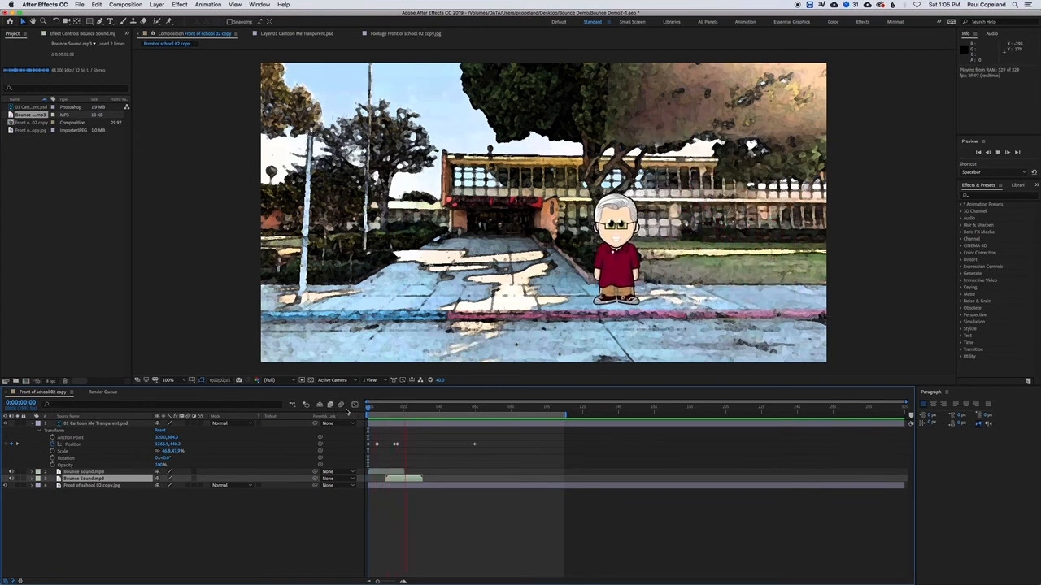
pyautogui.press('space')
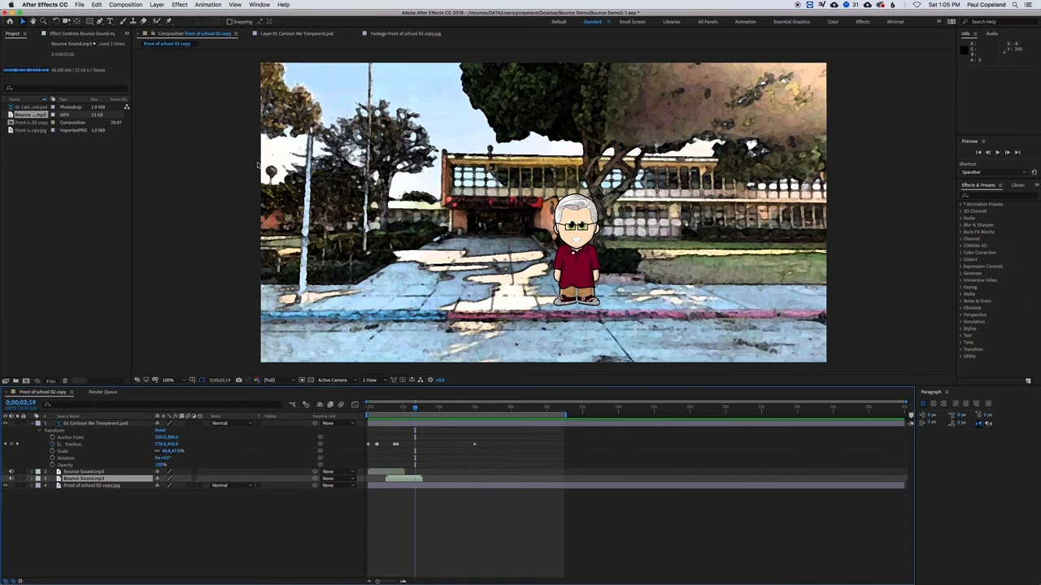
# Step: Add the Front of school 02 copy composition to the Render Queue for export
pyautogui.click(79, 5)
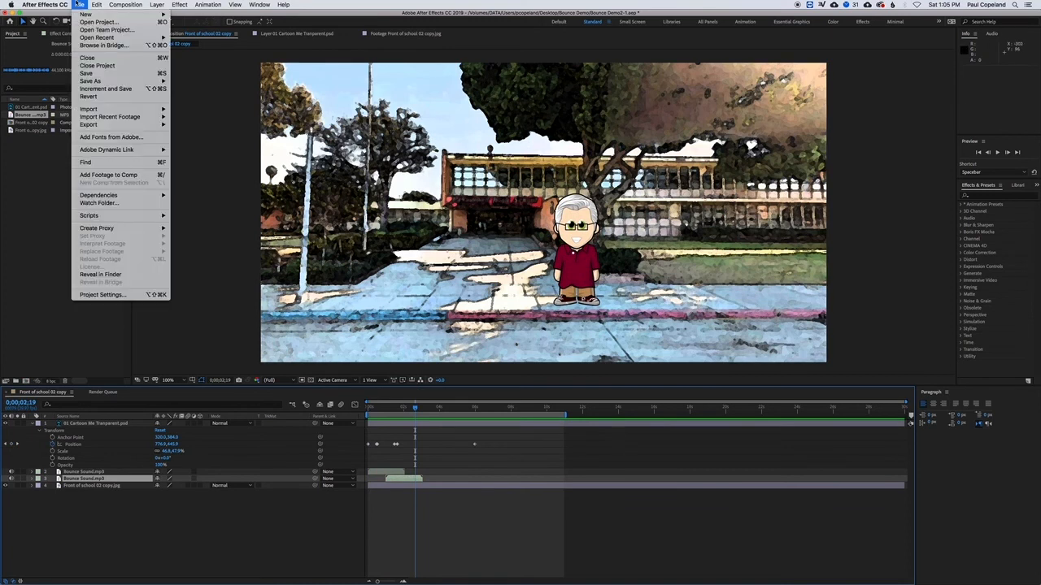
pyautogui.moveTo(103, 125)
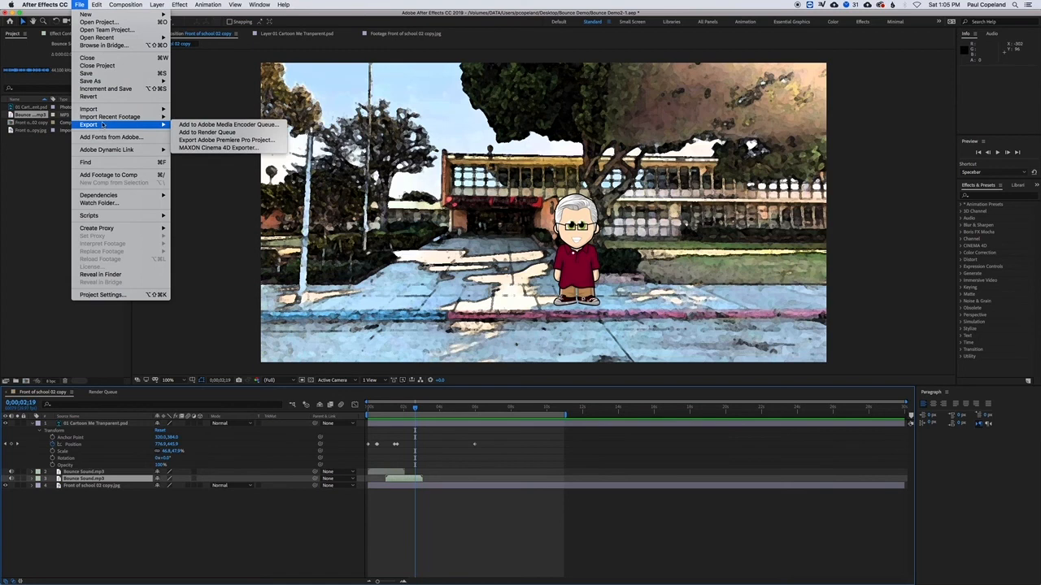
pyautogui.click(210, 132)
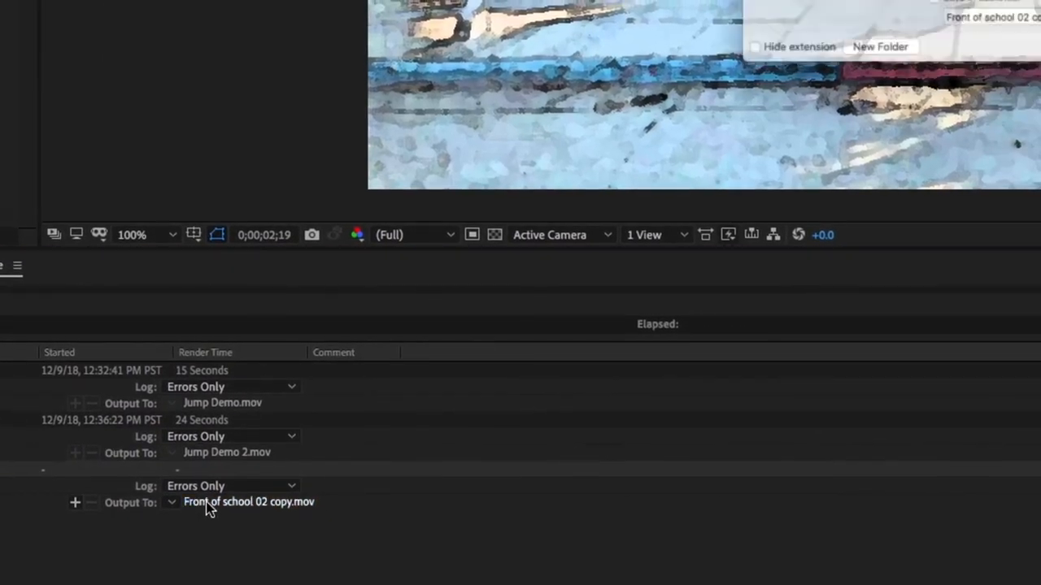
# Step: Save the output destination of the queued composition as a QuickTime (*.mov) file and start the render
pyautogui.click(205, 502)
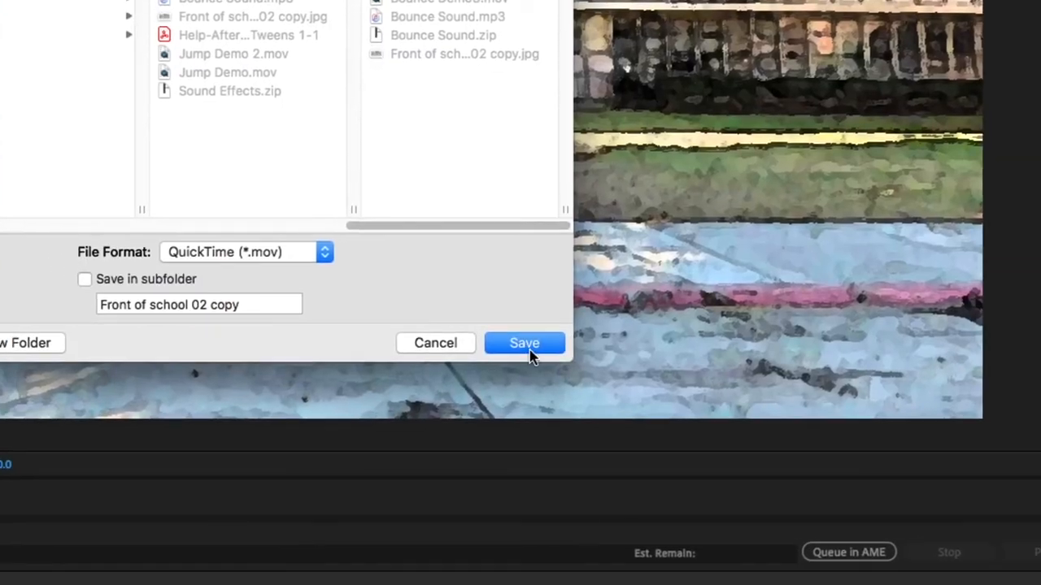
pyautogui.click(787, 369)
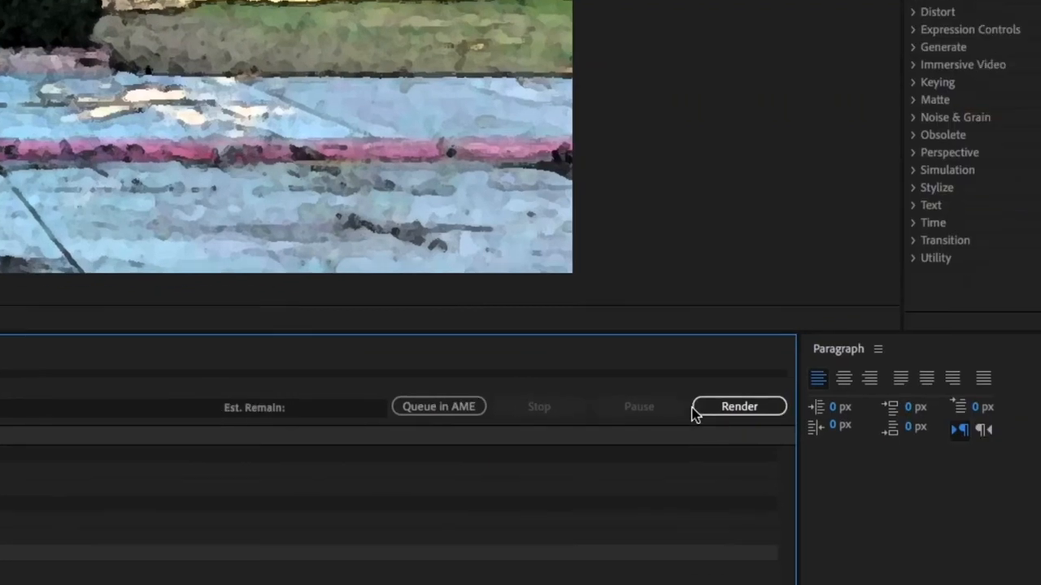
pyautogui.click(734, 413)
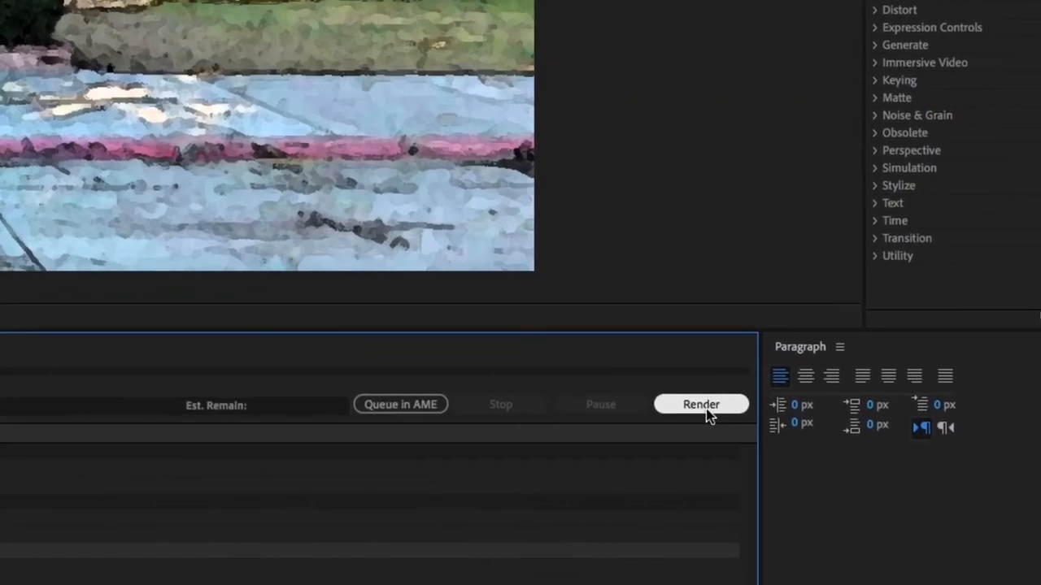